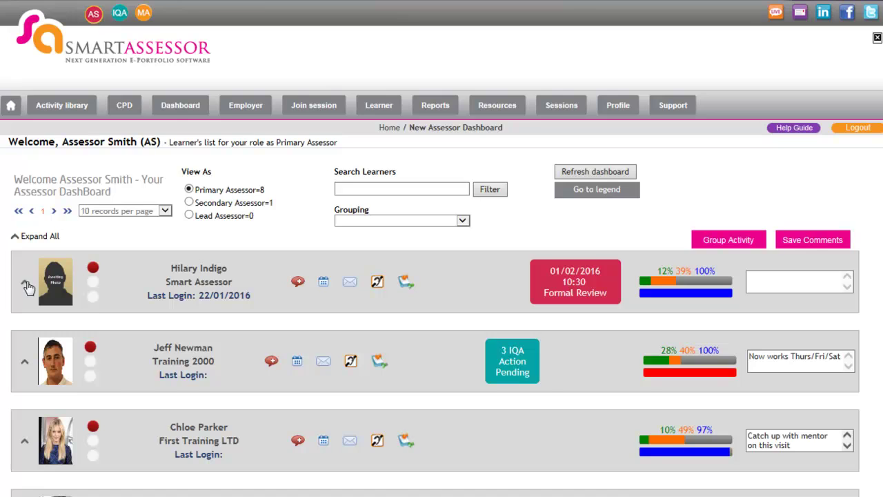
left_click(26, 283)
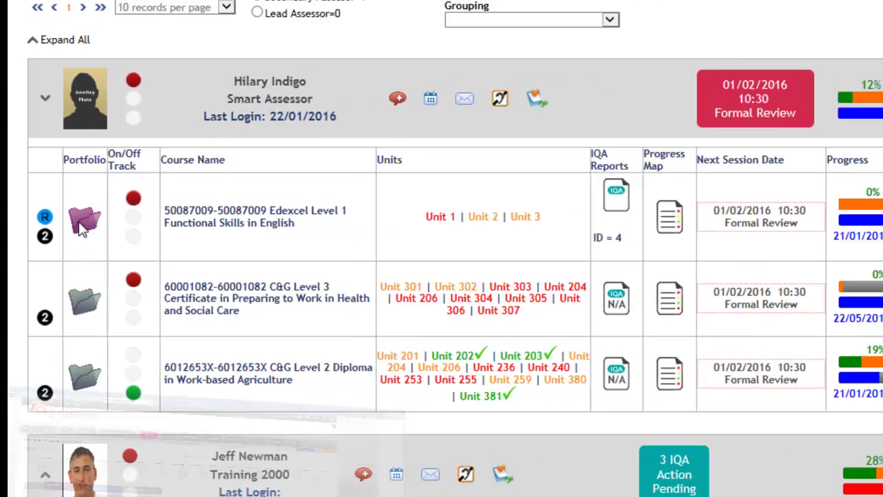
left_click(99, 219)
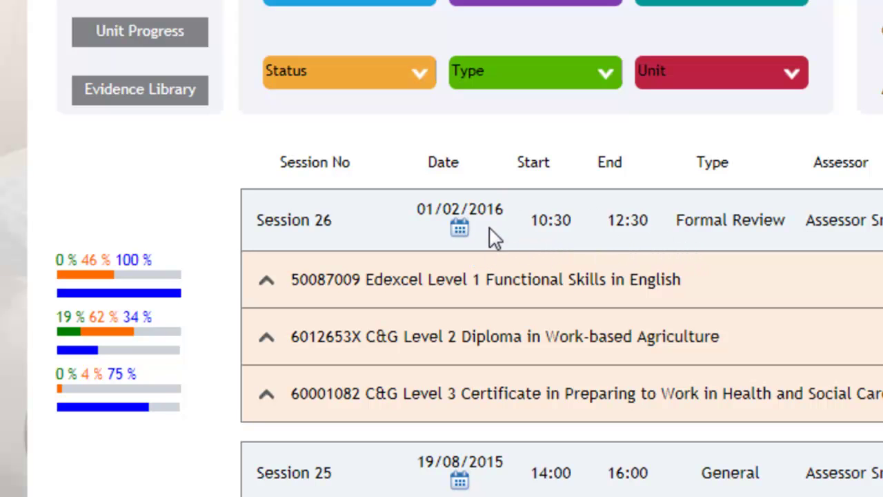
- Change Session 26's duration minutes to 30 so it runs 10:30 to 12:00
left_click(460, 228)
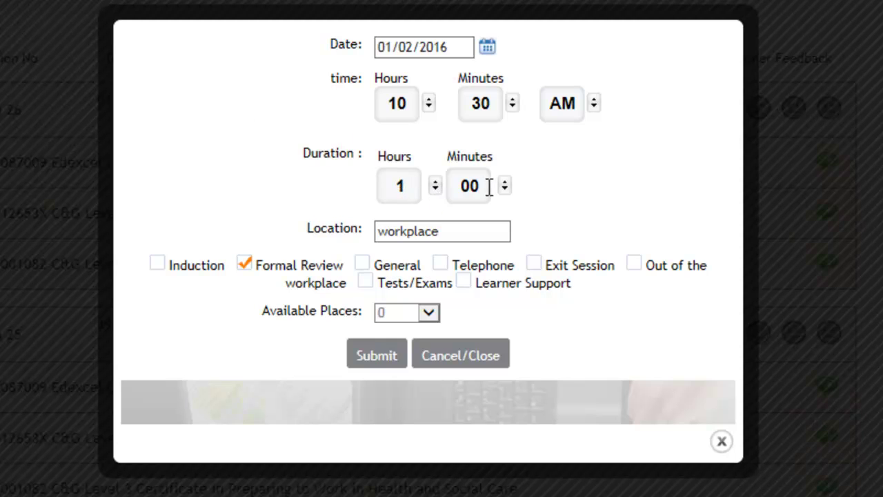
left_click_drag(488, 186, 453, 199)
type("30")
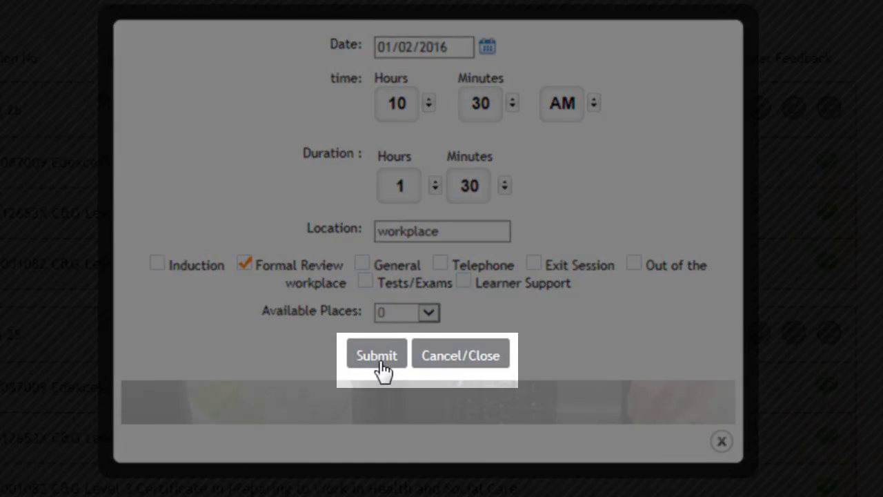
left_click(381, 361)
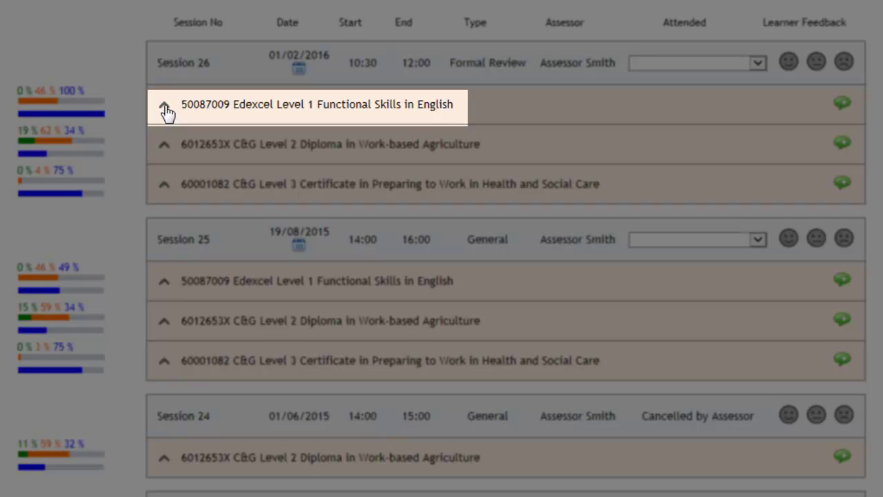
- Expand the Functional Skills in English course row under Session 26
left_click(165, 105)
type("review")
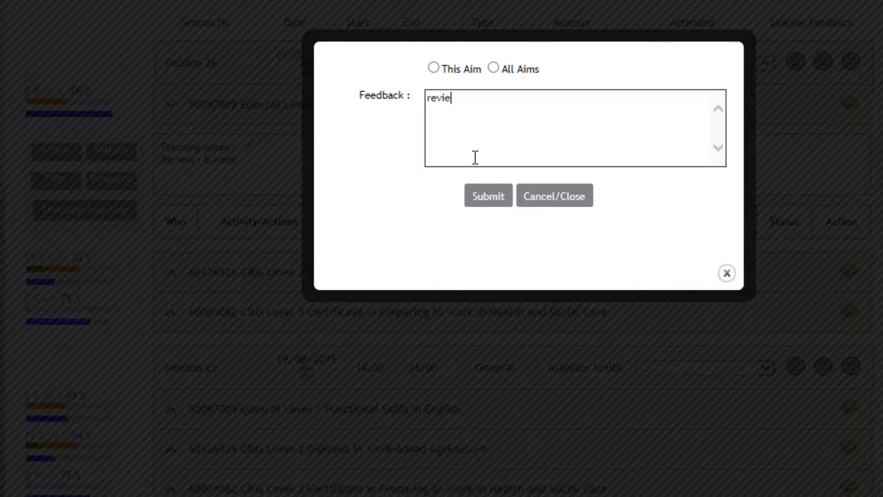
- Save feedback 'review completed, smart targets set for next 6 weeks' for All Aims
type(" completed and today we have set some smart target")
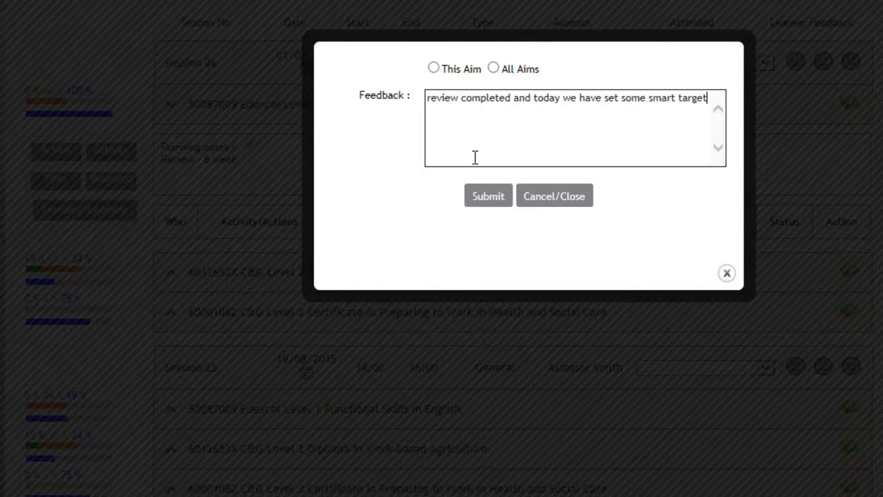
type("s f")
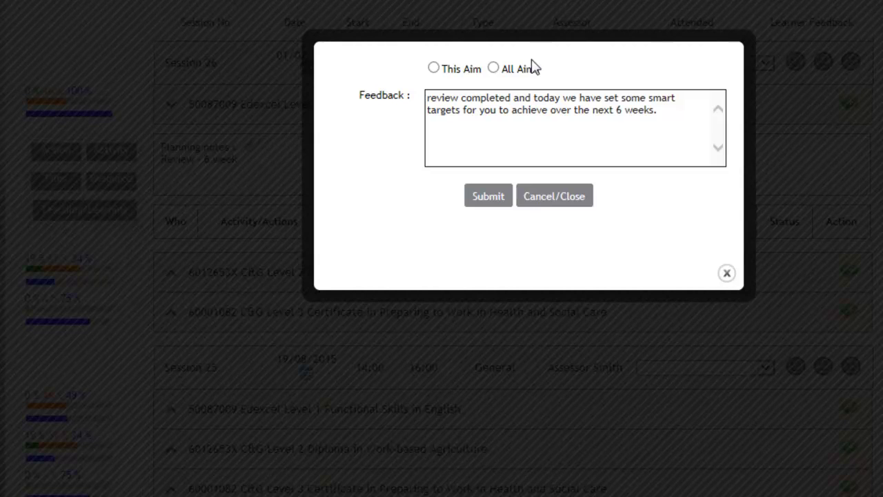
left_click(493, 67)
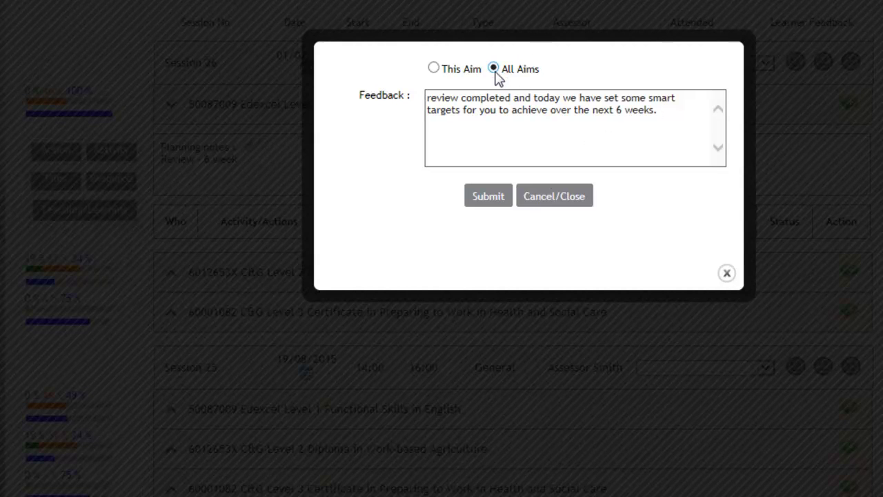
left_click(498, 198)
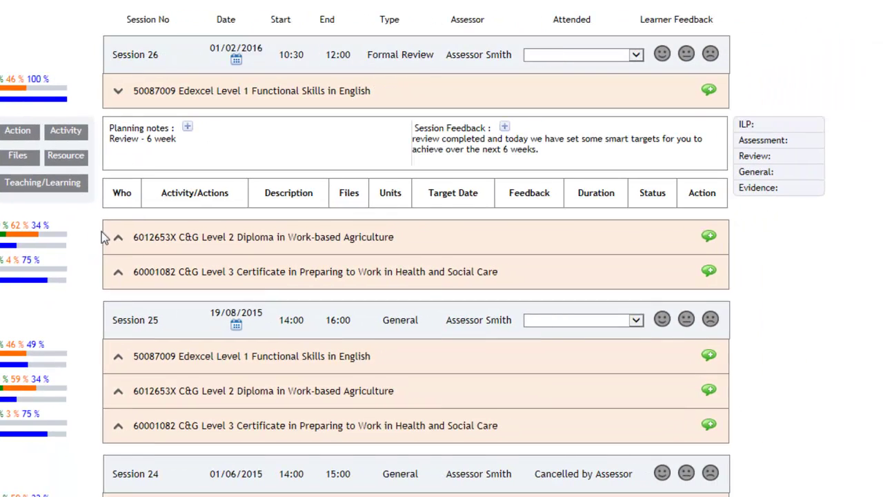
- Expand the Level 2 Agriculture and Level 3 Health and Social Care courses
left_click(121, 241)
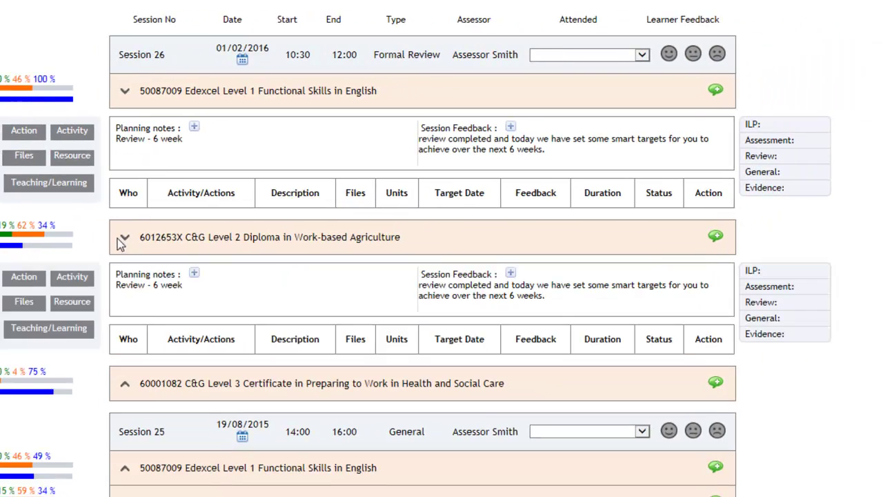
left_click(126, 385)
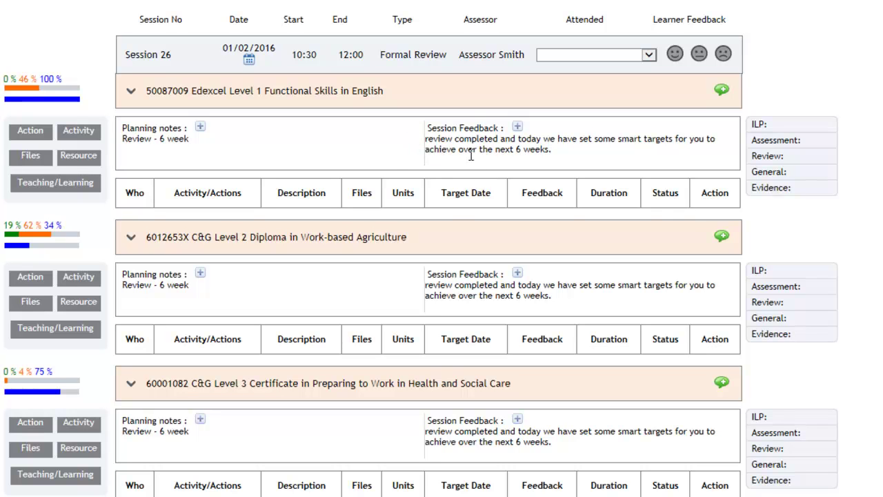
- Open the English course's session files, choosing All Aims and Review file type
left_click(38, 161)
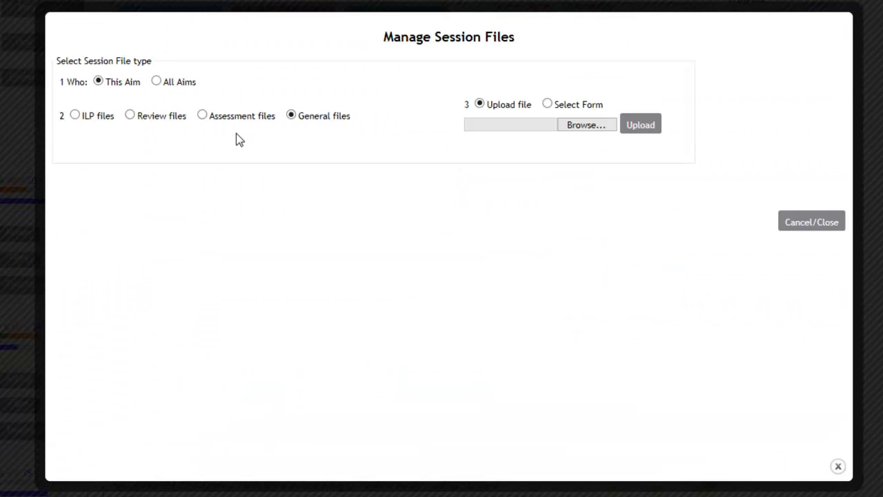
left_click(156, 82)
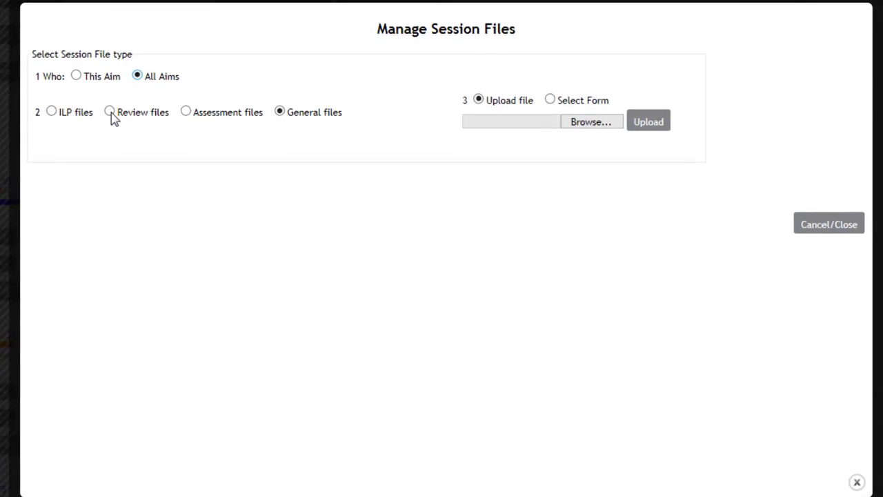
left_click(130, 115)
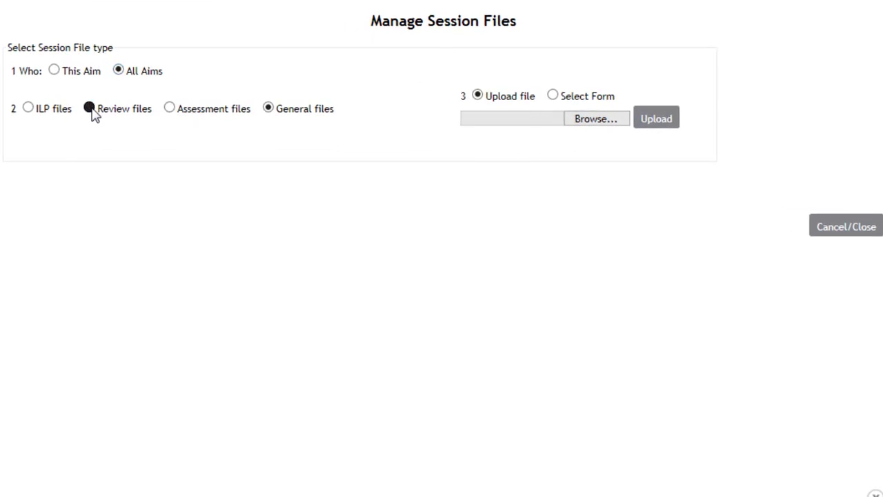
- Browse to and select the review .docx document for upload
left_click(595, 121)
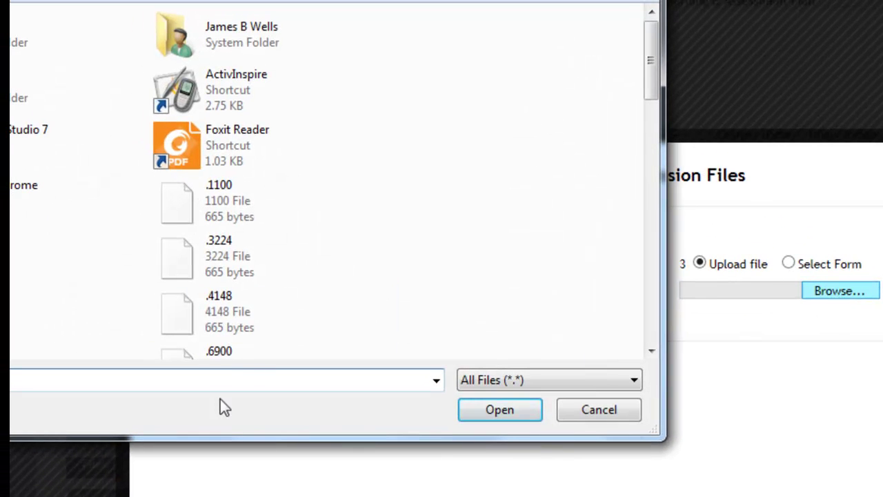
scroll(503, 69, "down", 1)
scroll(516, 252, "down", 2)
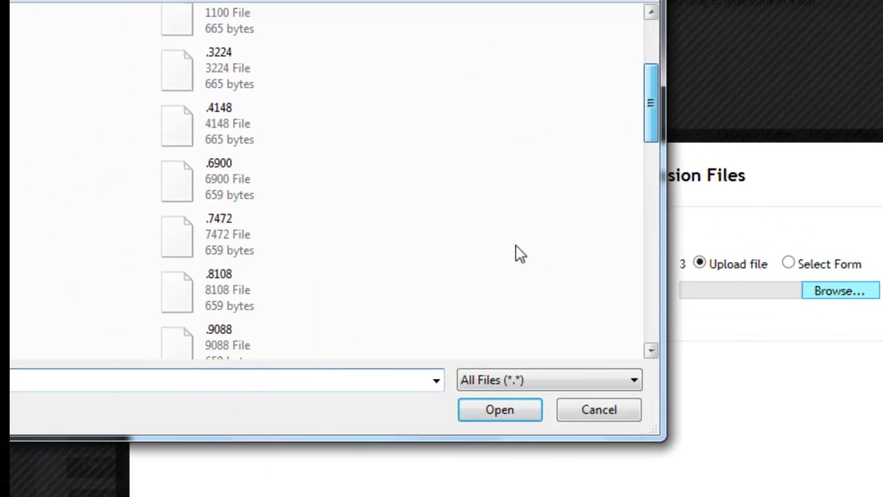
type("r")
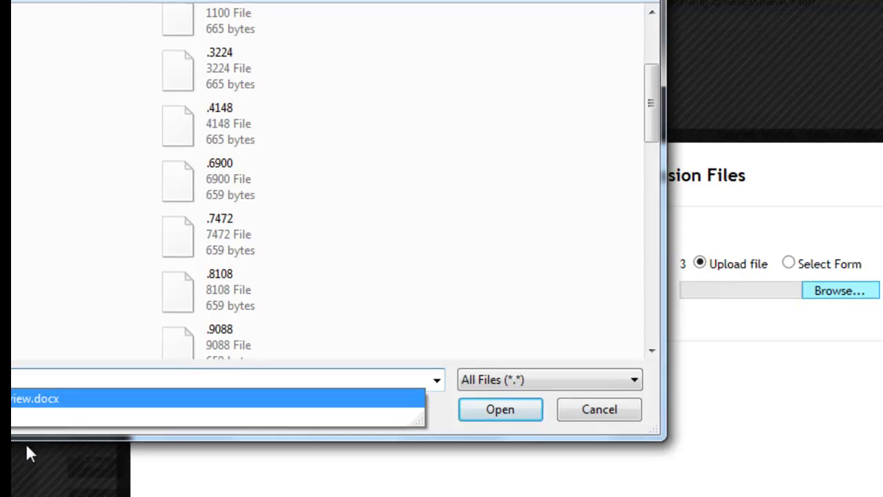
left_click(43, 396)
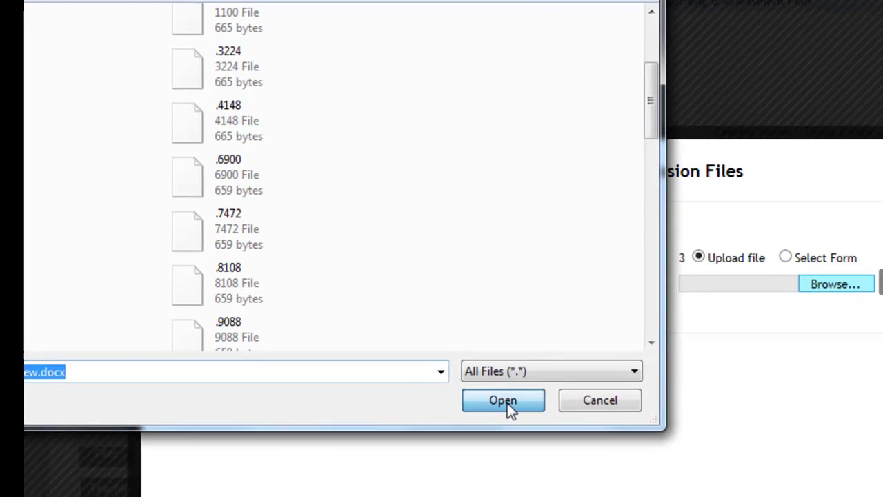
- Upload the review document, marked as signed by the Primary Assessor
left_click(508, 405)
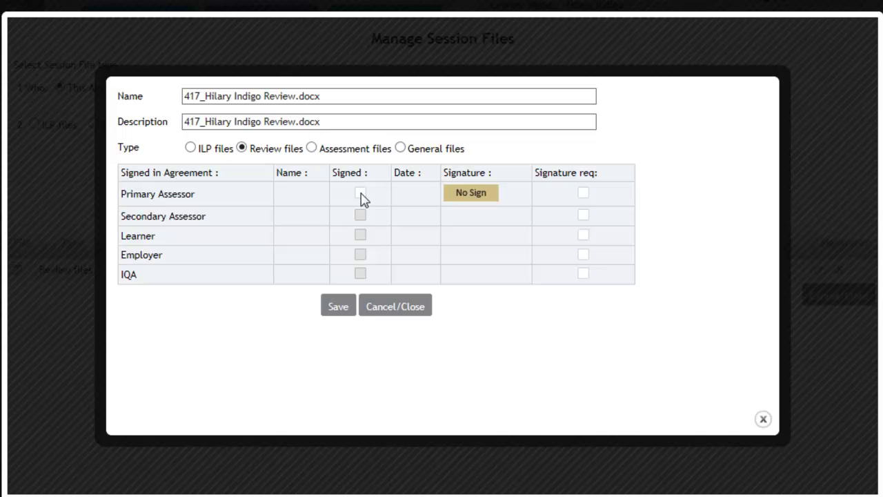
left_click(338, 310)
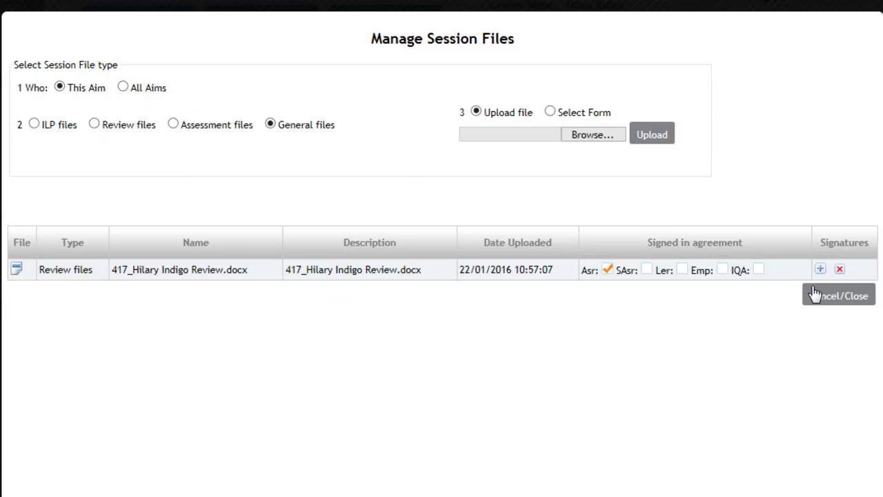
- Close the Manage Session Files window to return to Session 26
left_click(868, 302)
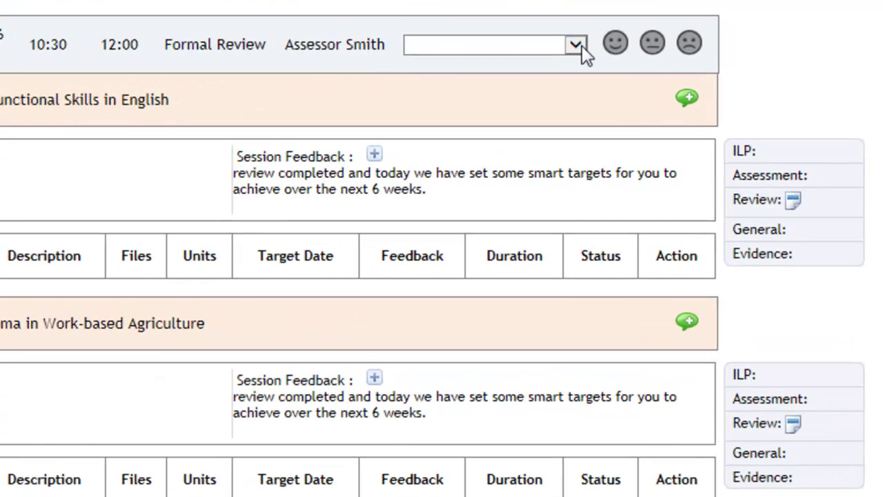
left_click(576, 45)
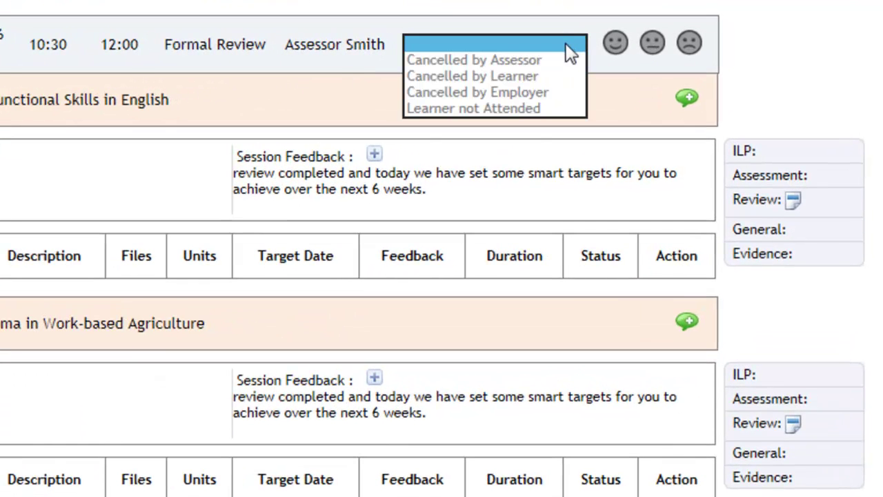
left_click(567, 44)
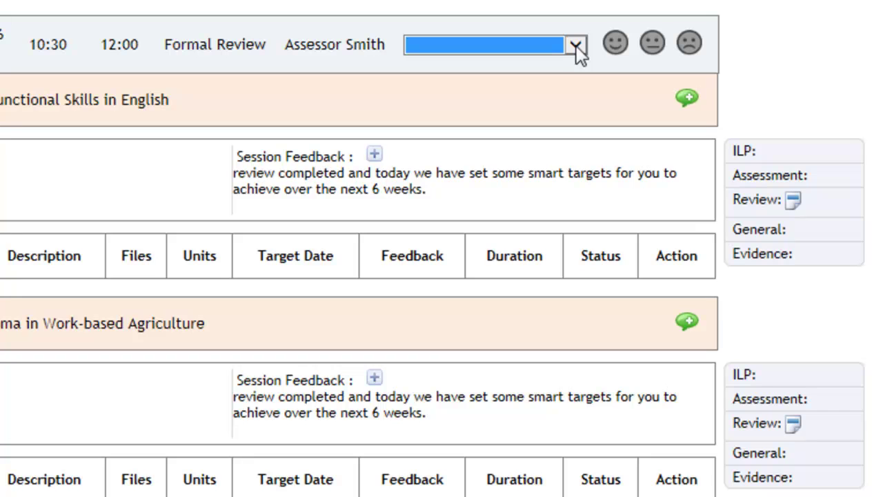